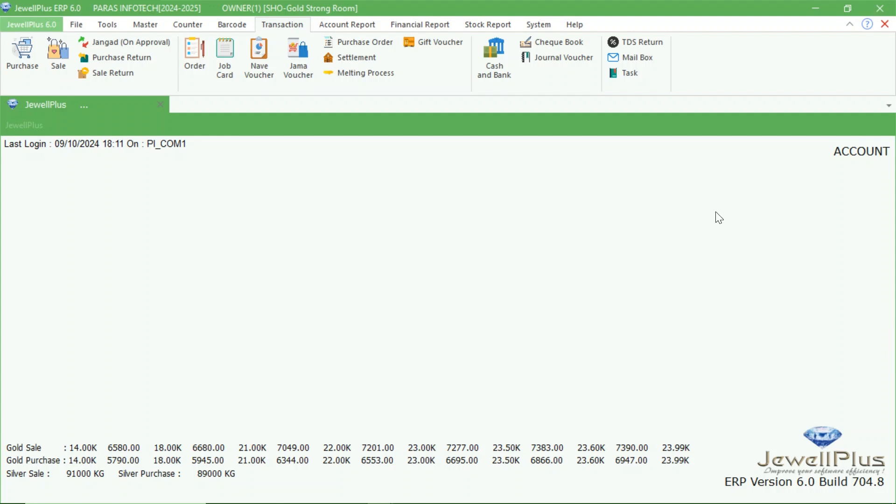
Open User Security Setup, browse the Master, Counter and System permissions, and load the System permissions of user MB CASHIER
{"action": "left_click", "coordinate": [534, 23]}
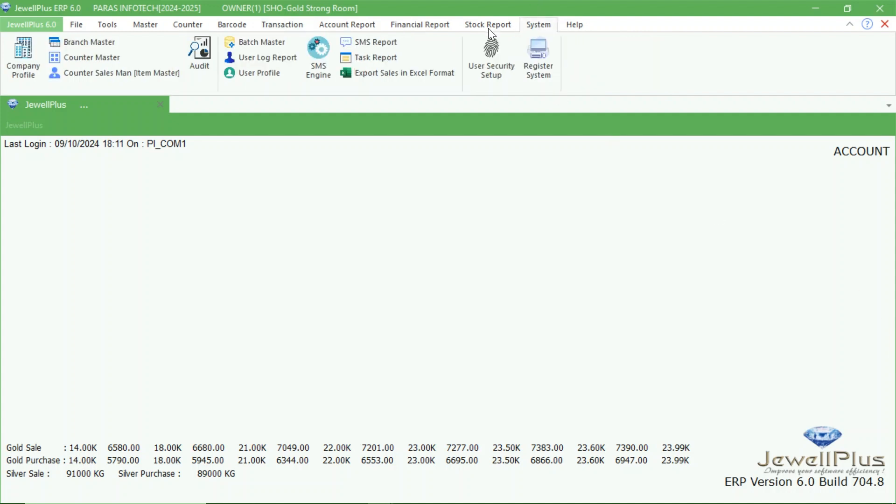
{"action": "left_click", "coordinate": [490, 58]}
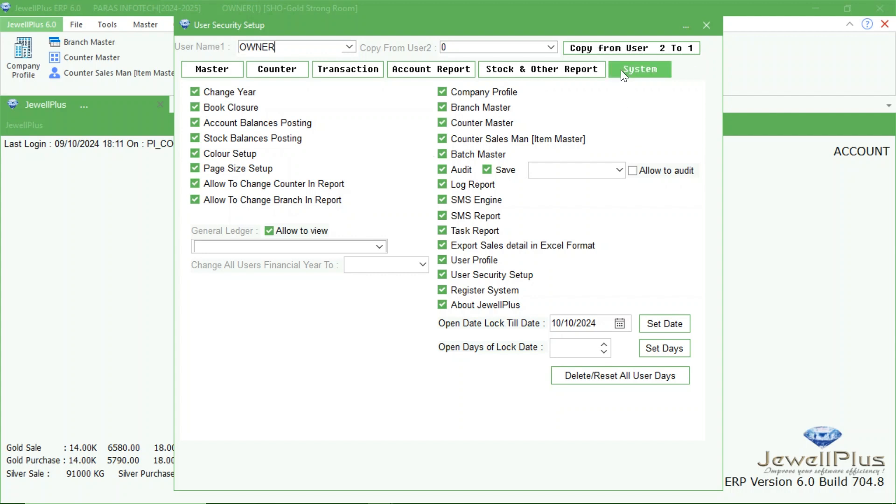
{"action": "left_click", "coordinate": [227, 71]}
{"action": "left_click", "coordinate": [261, 71]}
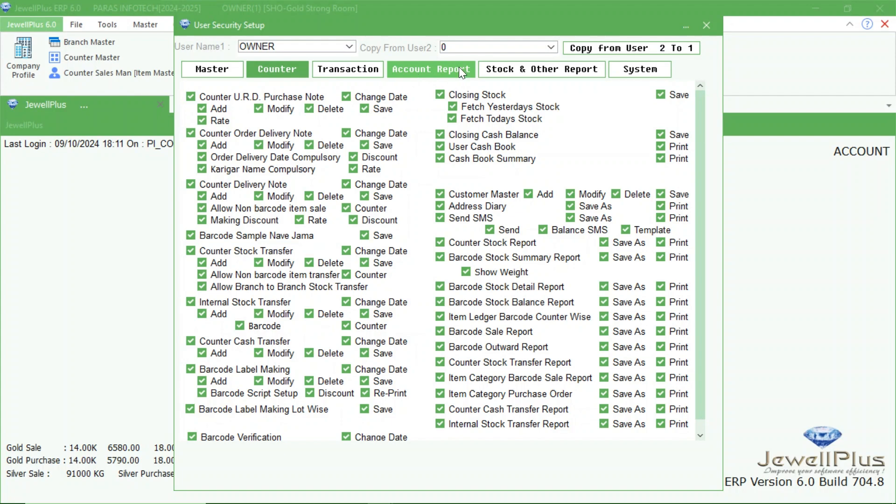
{"action": "left_click", "coordinate": [617, 69]}
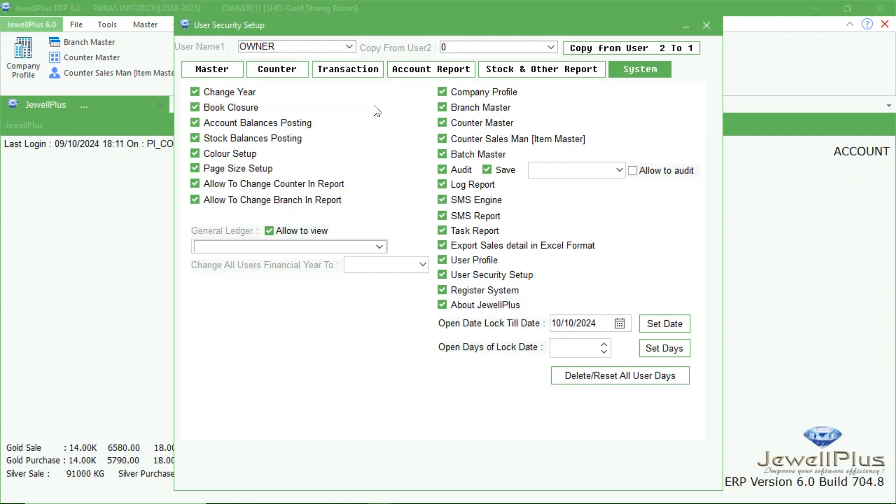
{"action": "left_click", "coordinate": [349, 47]}
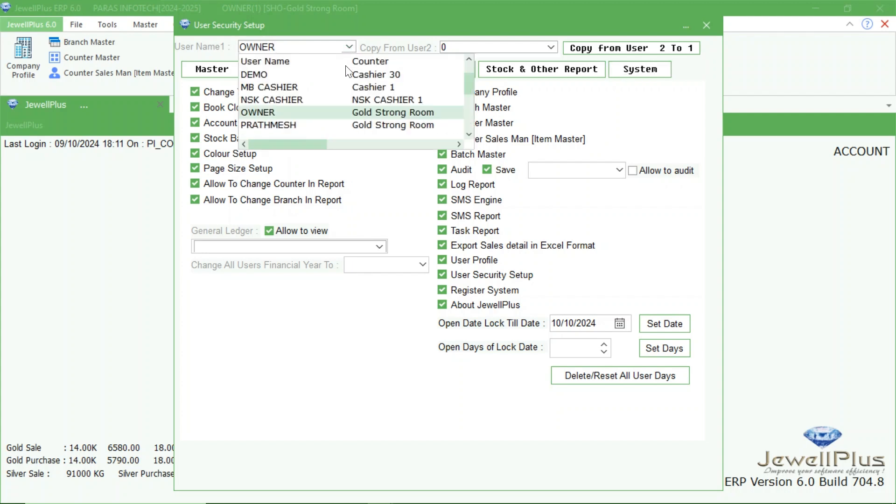
{"action": "left_click", "coordinate": [264, 92]}
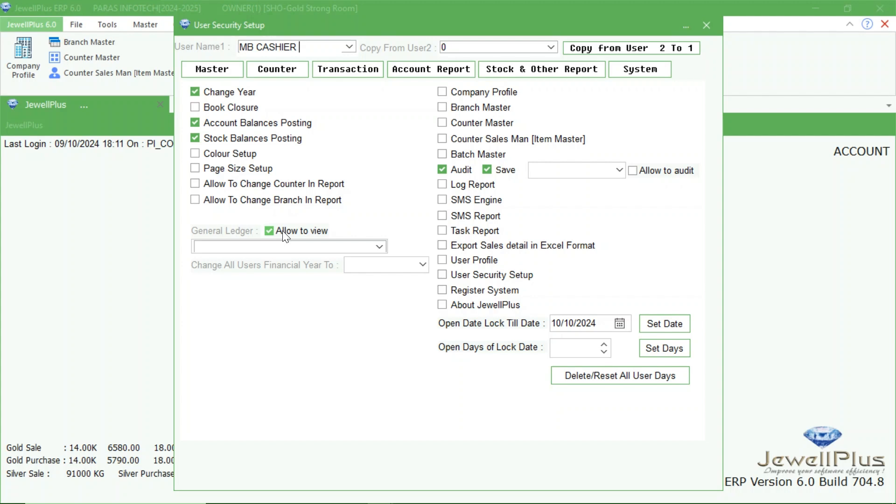
Remove the Allow to view permission for the ARTISAN general ledger group
{"action": "left_click", "coordinate": [379, 247]}
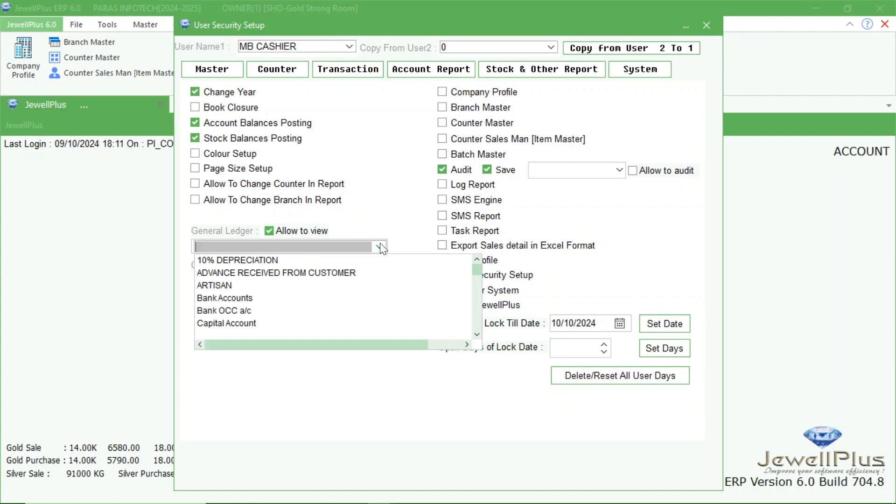
{"action": "left_click", "coordinate": [225, 286]}
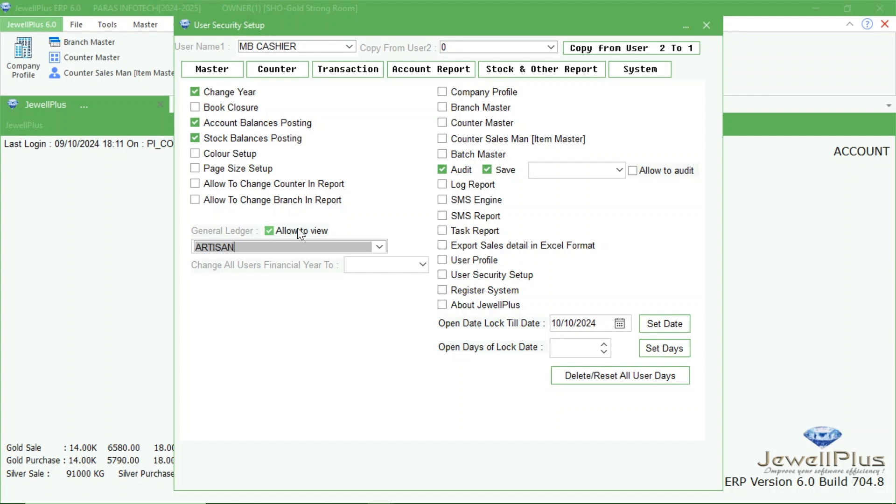
{"action": "left_click", "coordinate": [268, 230]}
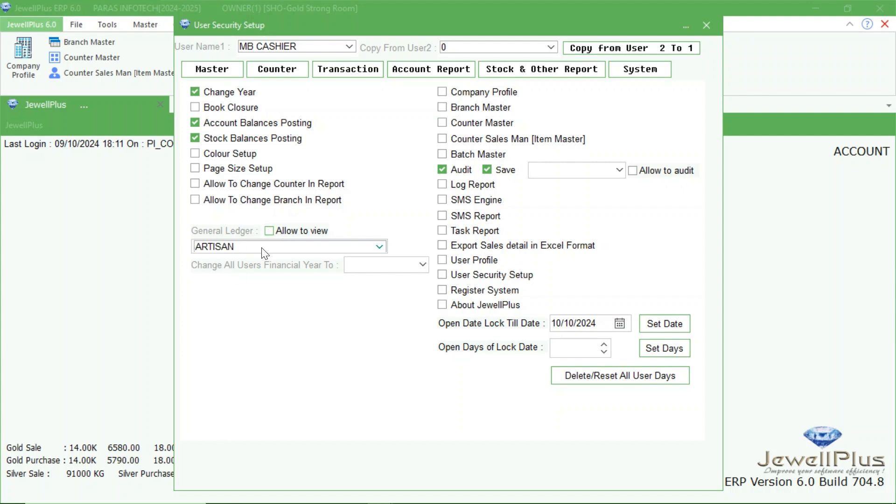
Check the Bank Accounts ledger group, and switch the Allow to view permission of Capital Account off and back on
{"action": "left_click", "coordinate": [381, 242]}
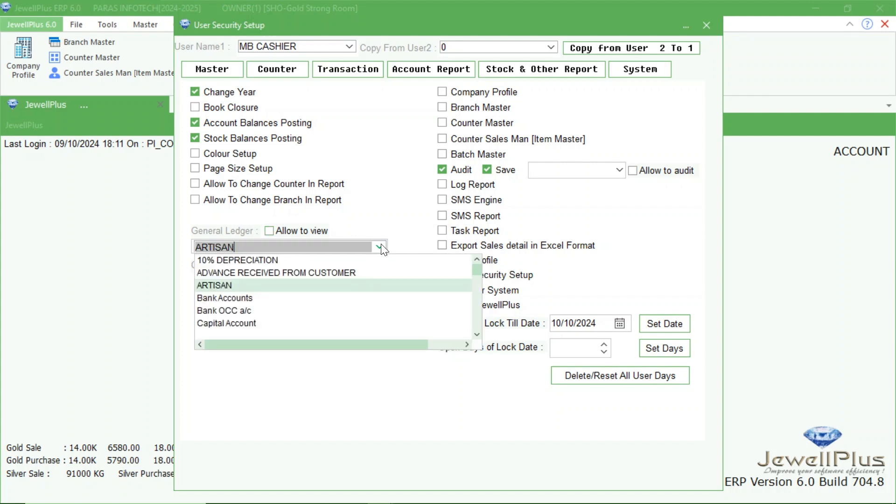
{"action": "left_click", "coordinate": [224, 298]}
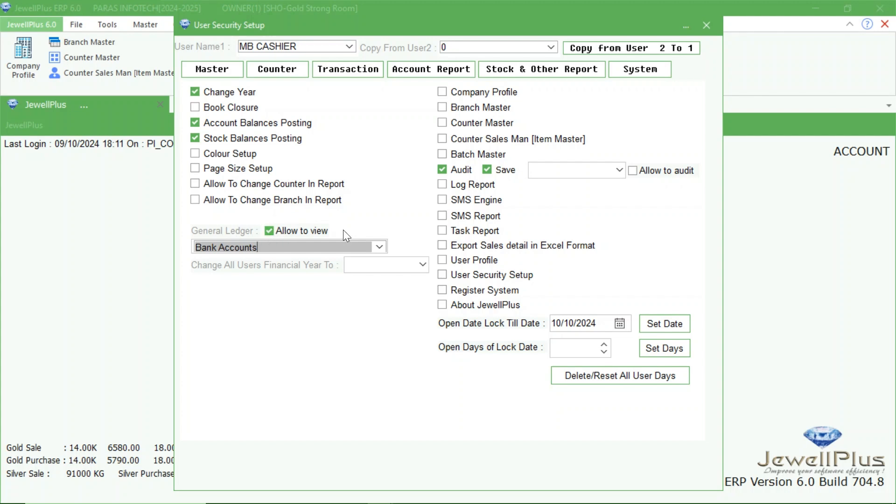
{"action": "left_click", "coordinate": [378, 250]}
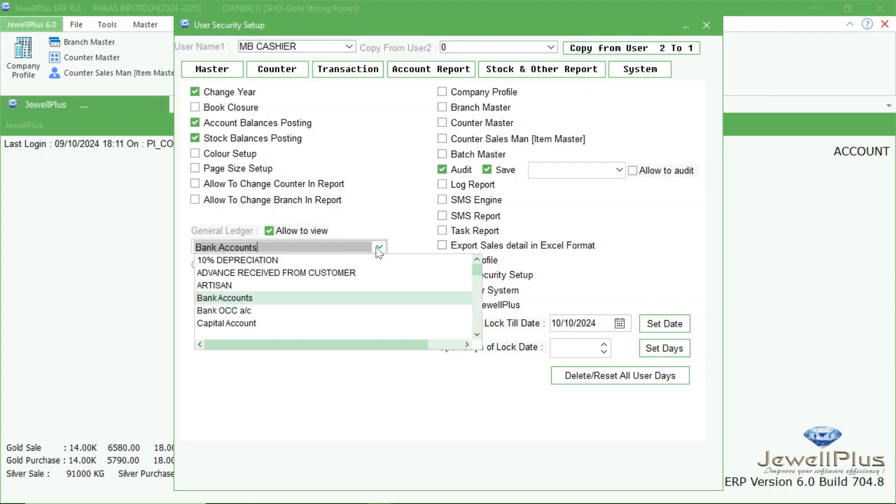
{"action": "left_click", "coordinate": [220, 323]}
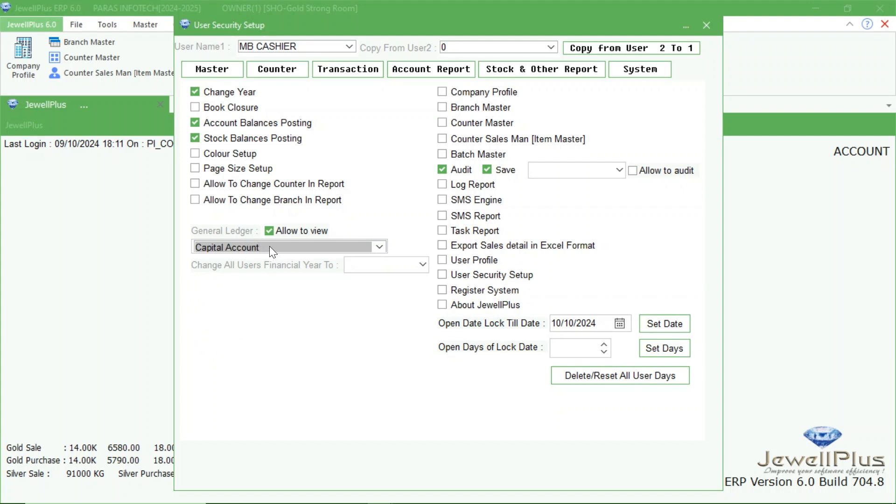
{"action": "left_click", "coordinate": [269, 232]}
{"action": "left_click", "coordinate": [379, 248]}
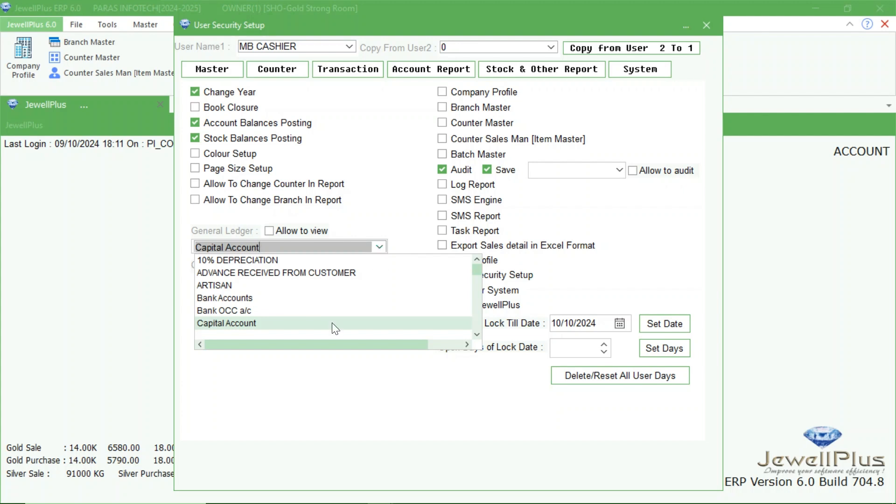
{"action": "left_click", "coordinate": [270, 231]}
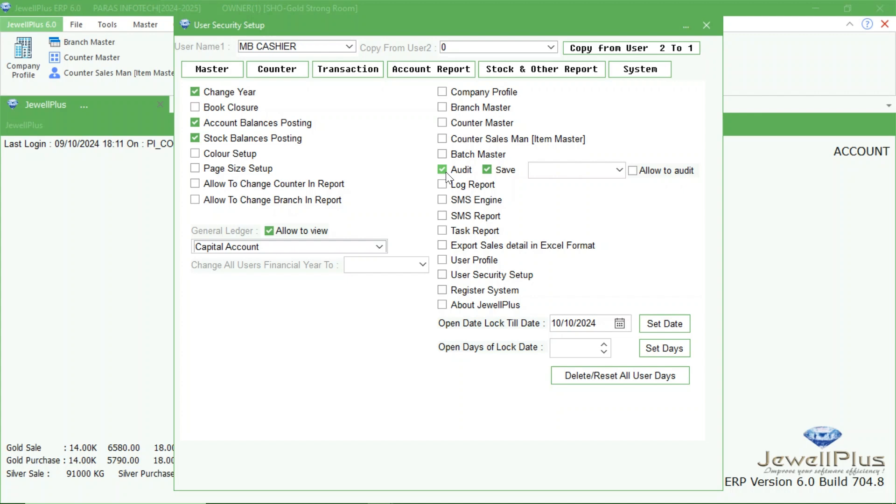
Allow auditing of Cash & Bank entries, and toggle the Allow to audit permission for Jama
{"action": "left_click", "coordinate": [620, 171]}
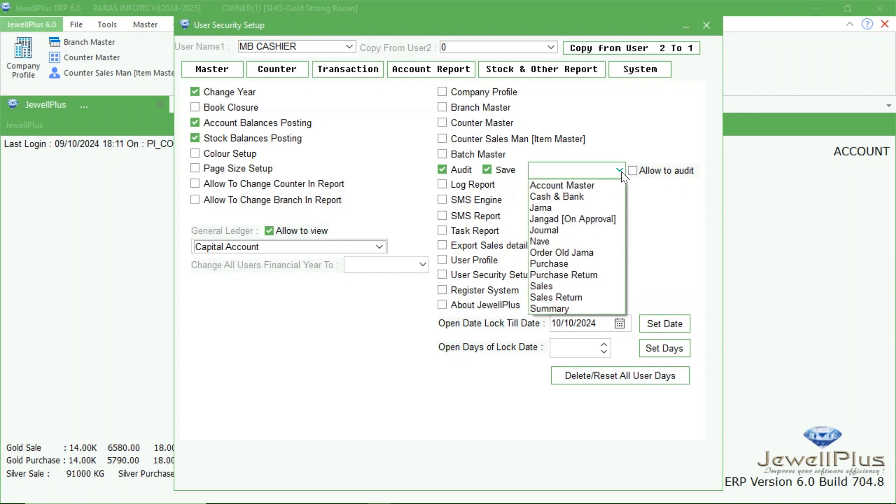
{"action": "left_click", "coordinate": [540, 196]}
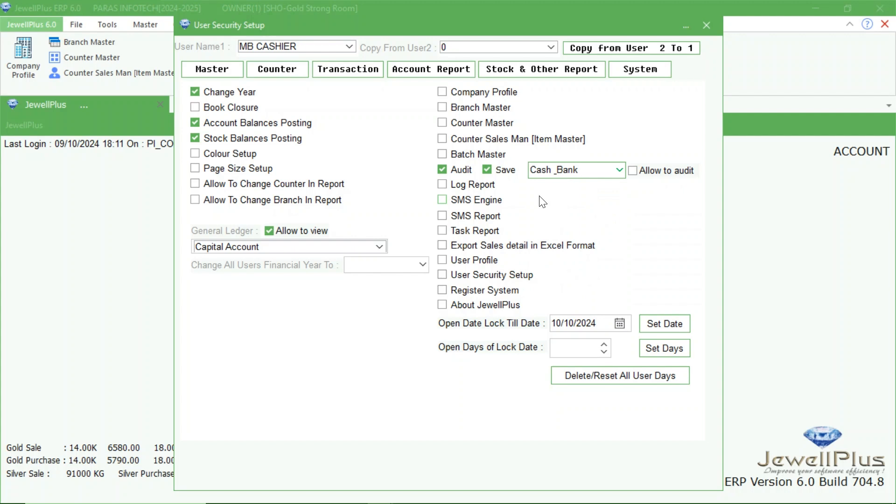
{"action": "left_click", "coordinate": [633, 171]}
{"action": "left_click", "coordinate": [619, 171]}
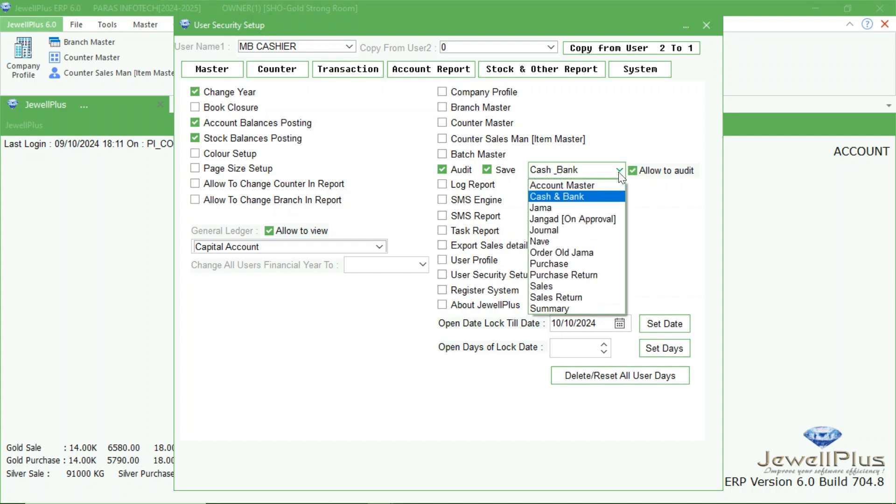
{"action": "left_click", "coordinate": [553, 206]}
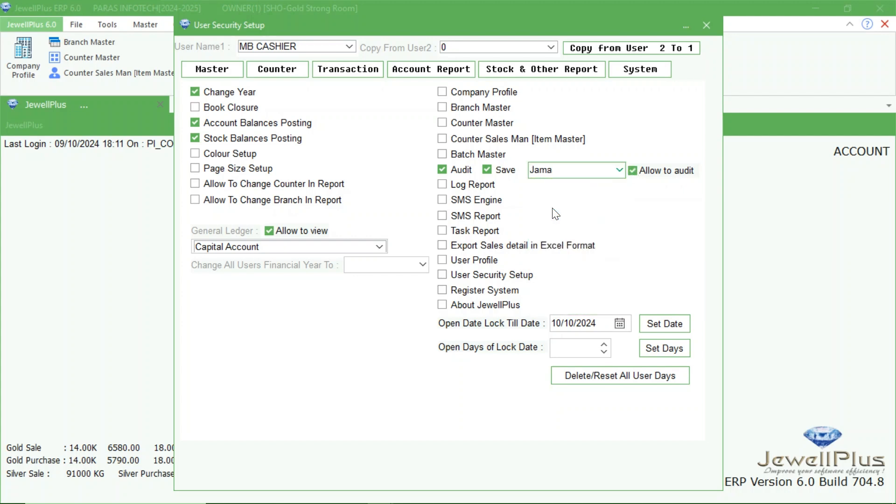
{"action": "left_click", "coordinate": [633, 171]}
Toggle the Item Category Master access among the master permissions of MB CASHIER
{"action": "left_click", "coordinate": [200, 70]}
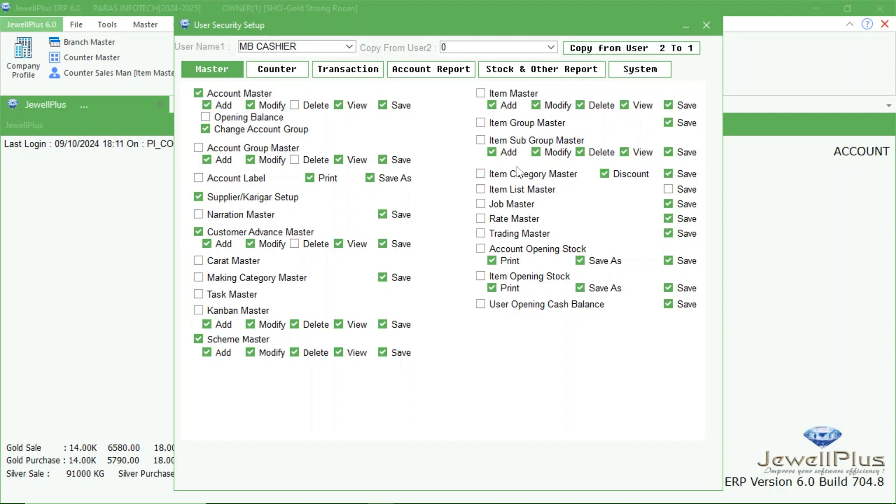
{"action": "left_click", "coordinate": [478, 173]}
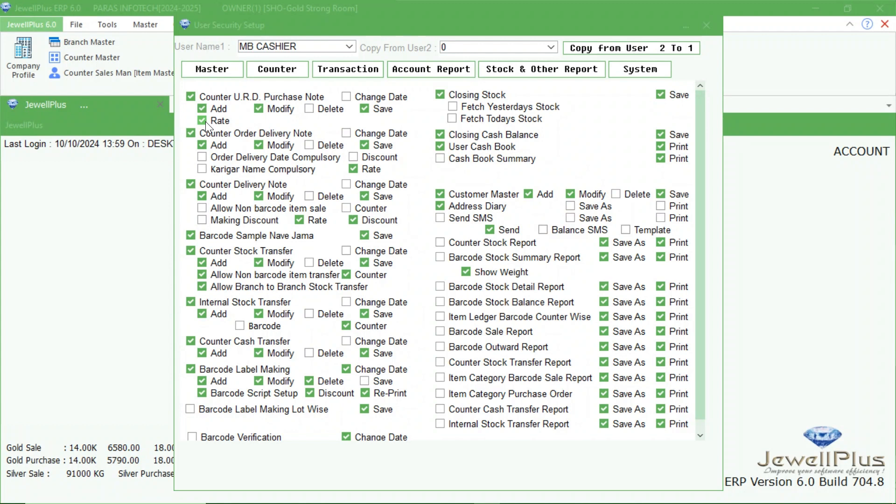
Try to change the day of the Counter U.R.D. Purchase Note's date to 09 as MB CASHIER
{"action": "left_click", "coordinate": [365, 123]}
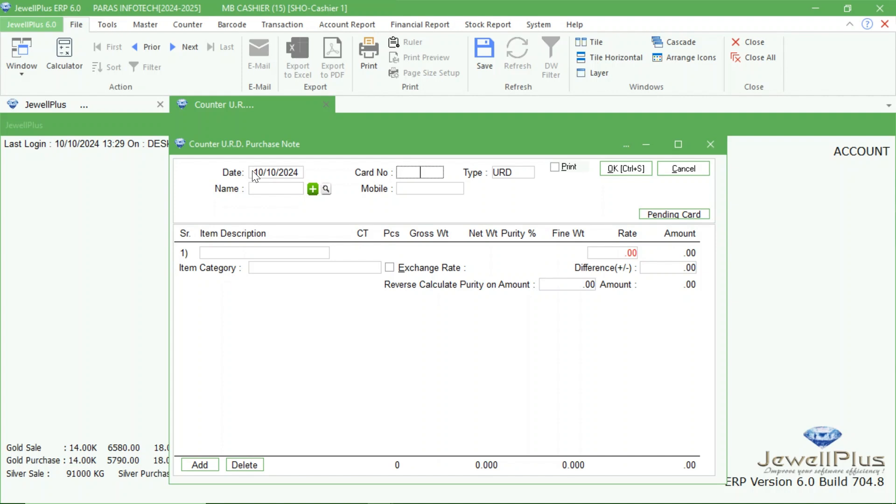
{"action": "type", "text": "09"}
{"action": "key", "text": "Tab"}
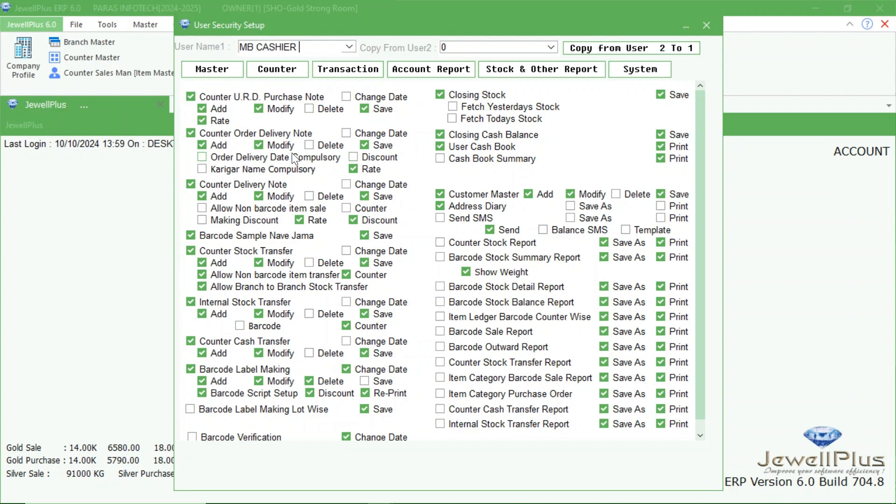
Try out the Discount, Order Delivery Date Compulsory and Karigar Name Compulsory options of the Counter Order Delivery Note permissions
{"action": "left_click", "coordinate": [352, 157]}
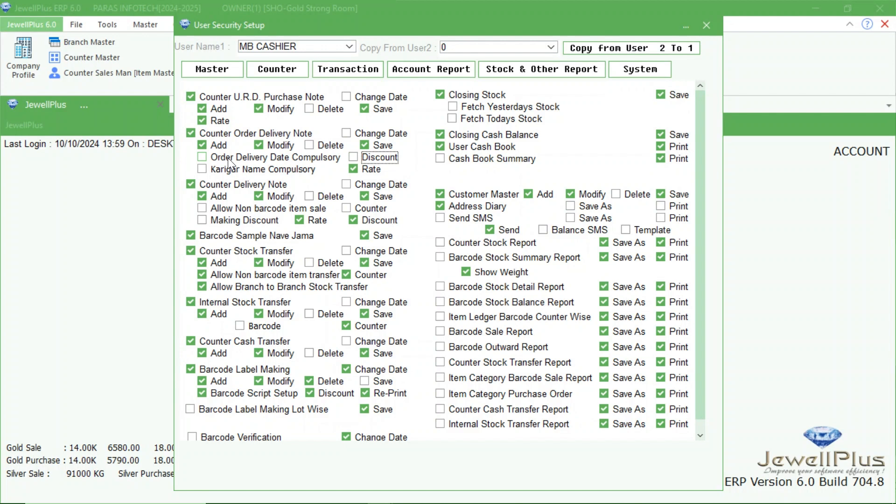
{"action": "left_click", "coordinate": [202, 159]}
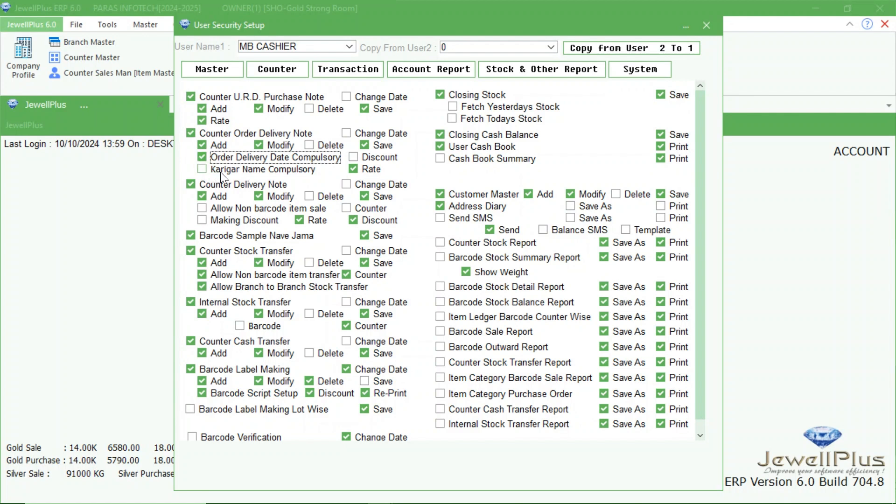
{"action": "left_click", "coordinate": [202, 170]}
{"action": "left_click", "coordinate": [203, 168]}
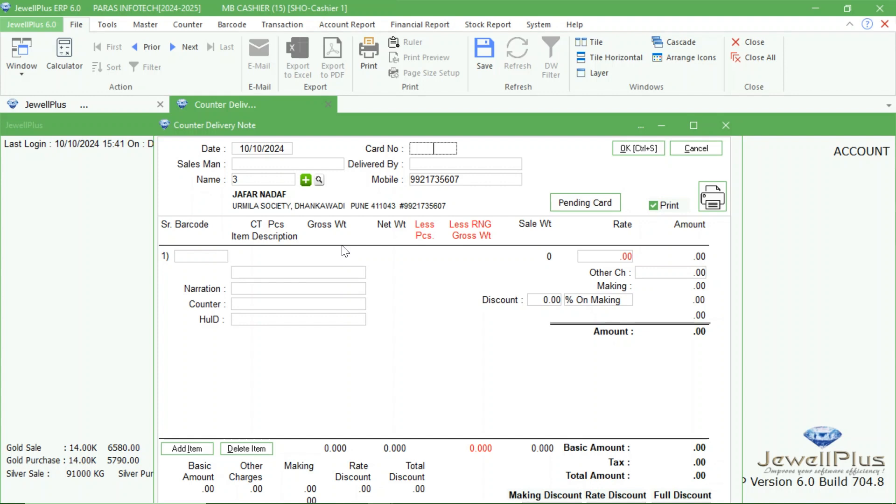
Try to add CHAIN [G] without a barcode to the Counter Delivery Note
{"action": "left_click", "coordinate": [300, 275]}
{"action": "type", "text": "CHAIN [G"}
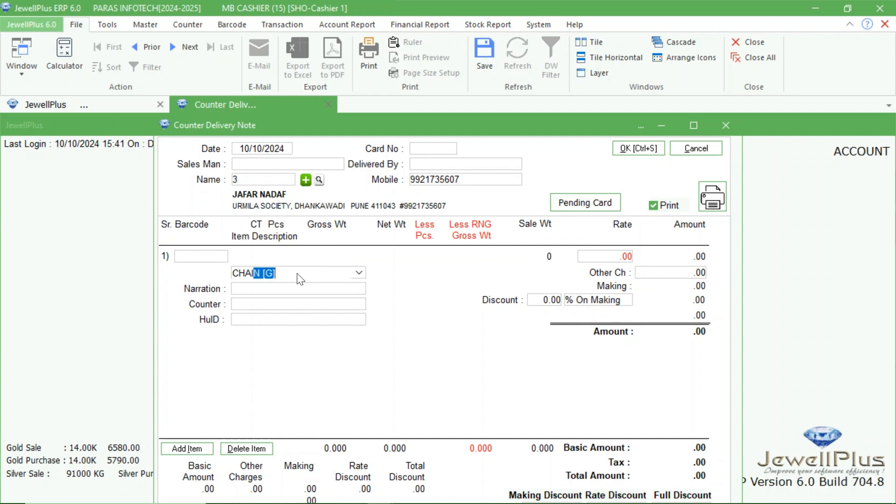
{"action": "key", "text": "Return"}
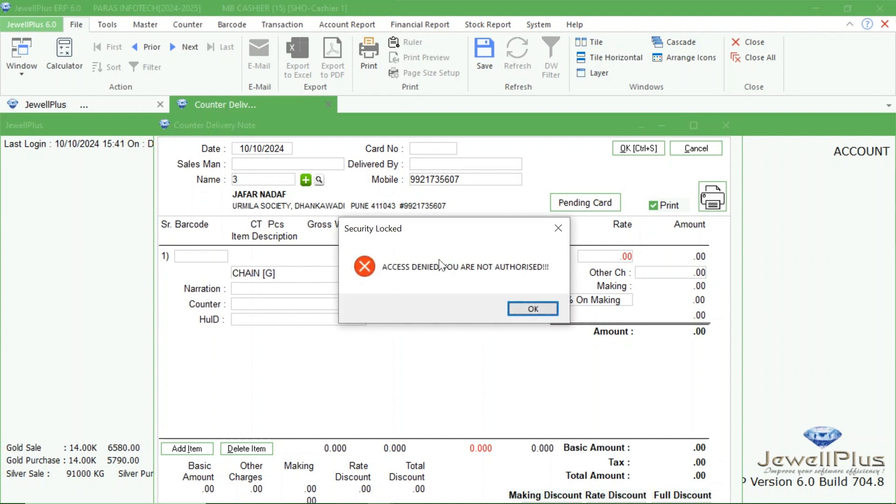
{"action": "left_click", "coordinate": [528, 310]}
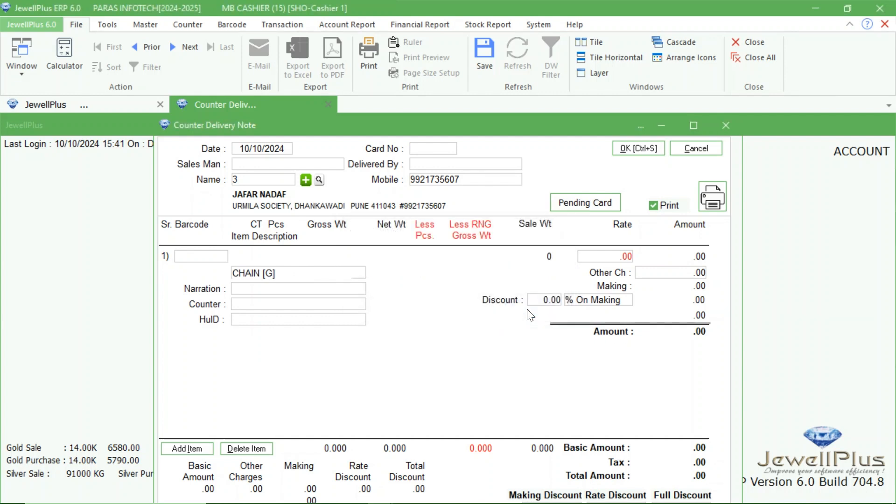
Add the item with barcode 3C37 to the Counter Delivery Note and try to set its counter to RNG Counter
{"action": "left_click", "coordinate": [191, 256]}
{"action": "type", "text": "3C37"}
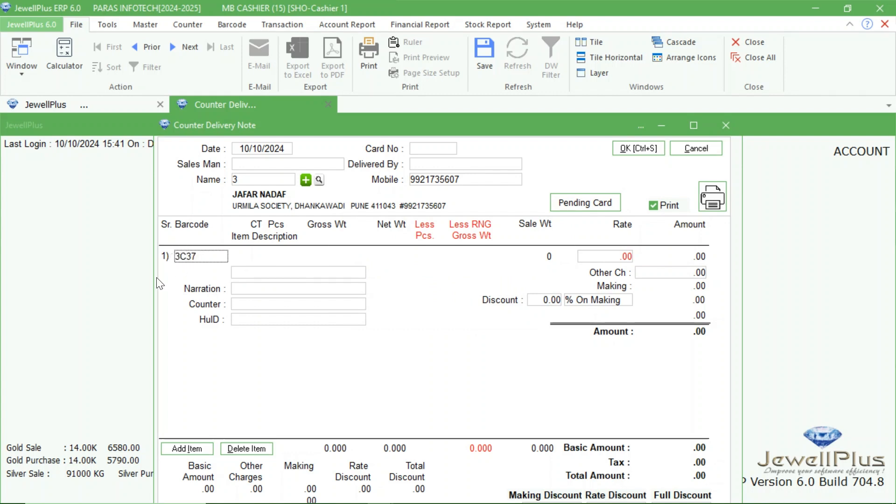
{"action": "key", "text": "Return"}
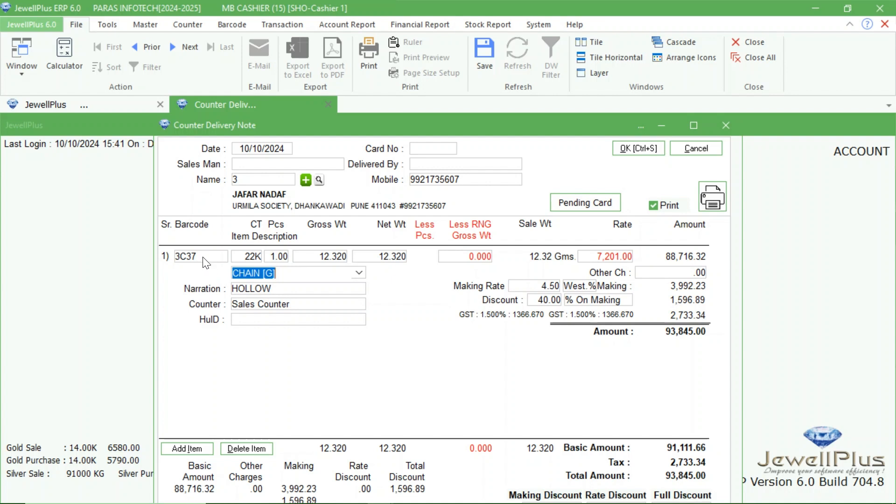
{"action": "left_click", "coordinate": [282, 301]}
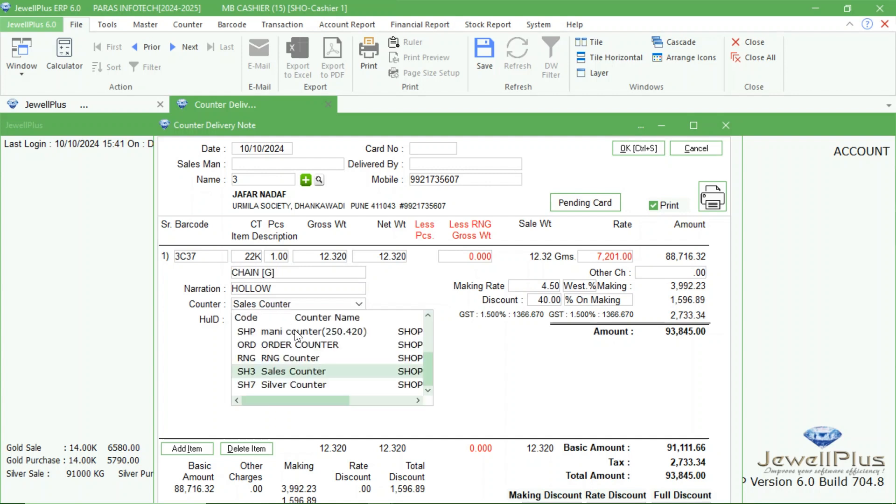
{"action": "left_click", "coordinate": [278, 356]}
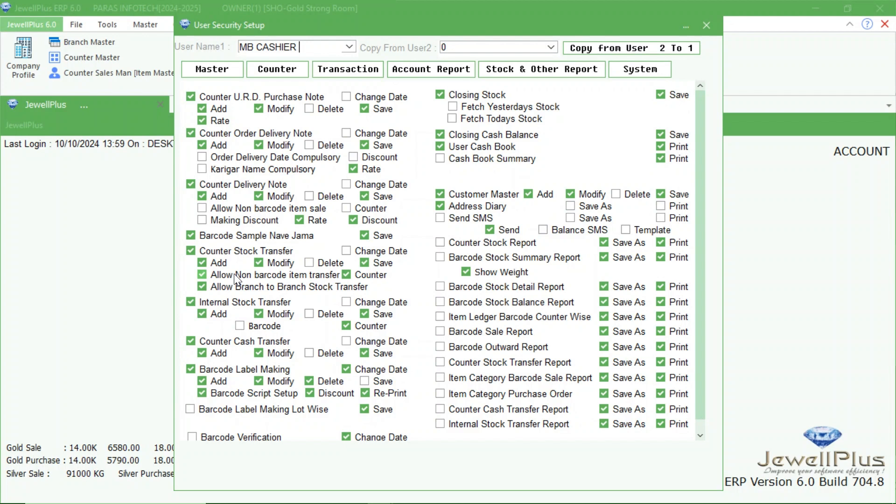
Disallow non barcode item transfer for Counter Stock Transfer, and switch Allow Branch to Branch Stock Transfer off and back on
{"action": "left_click", "coordinate": [203, 276]}
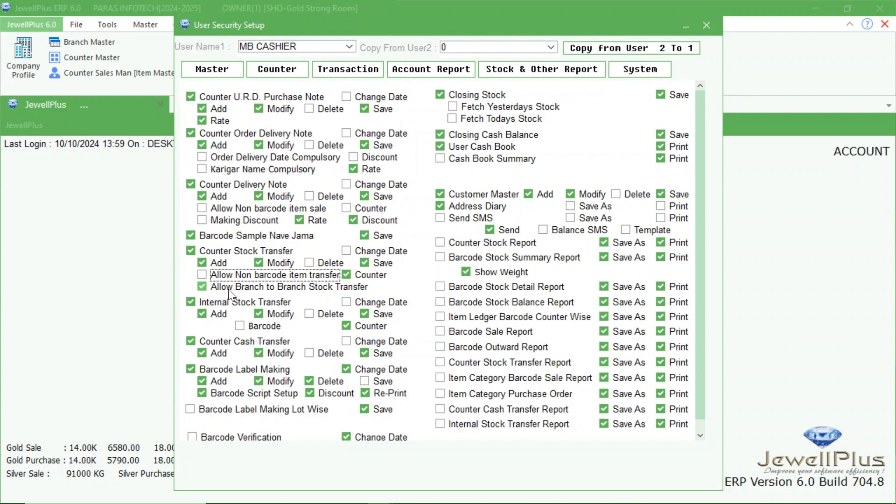
{"action": "double_click", "coordinate": [201, 287]}
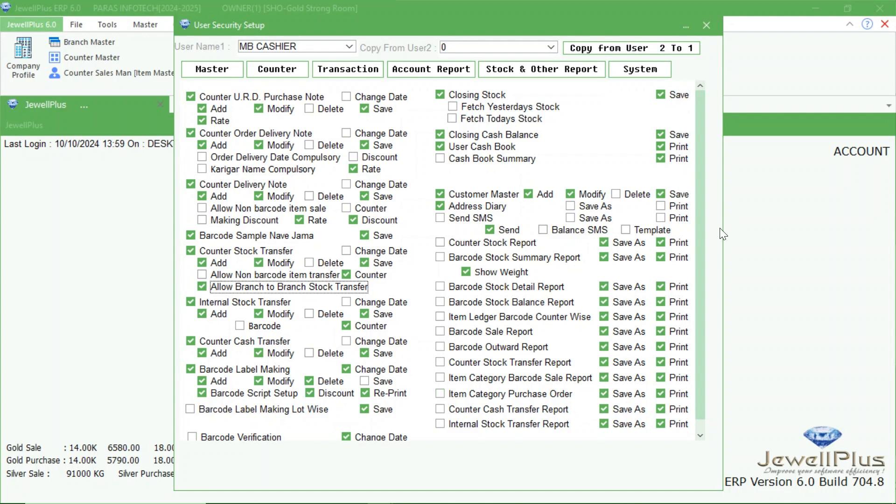
Disallow Show Weight under the Barcode Stock Summary Report in the MB CASHIER user's counter permissions
{"action": "scroll", "coordinate": [696, 260], "scroll_direction": "down", "scroll_amount": 1}
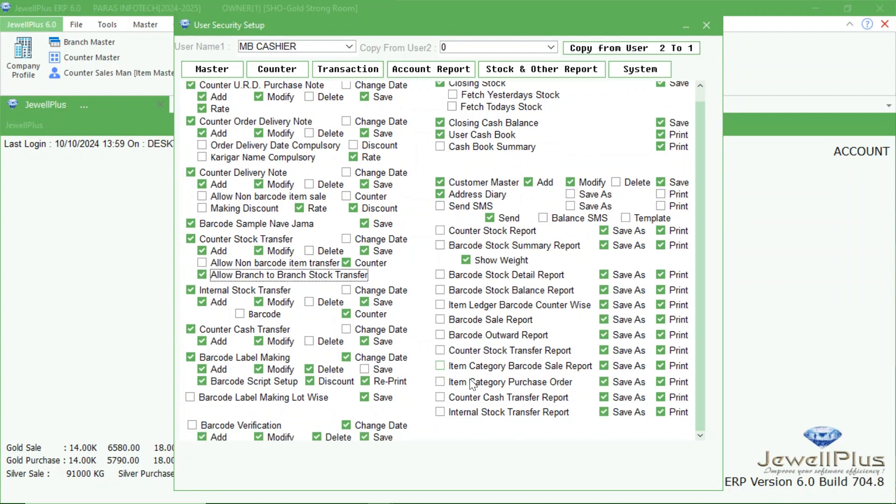
{"action": "scroll", "coordinate": [694, 102], "scroll_direction": "up", "scroll_amount": 1}
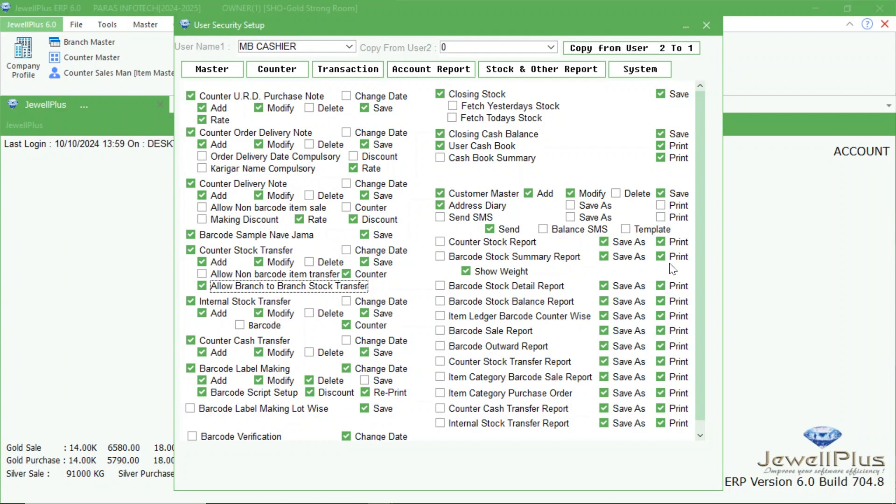
{"action": "left_click", "coordinate": [466, 271]}
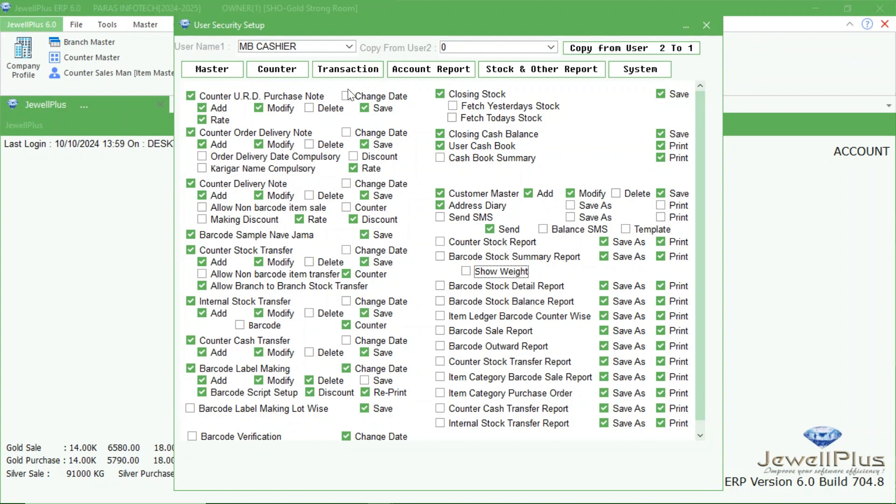
In the transaction permissions, switch the Non Card Purchase option of Purchase on and back off
{"action": "left_click", "coordinate": [348, 67]}
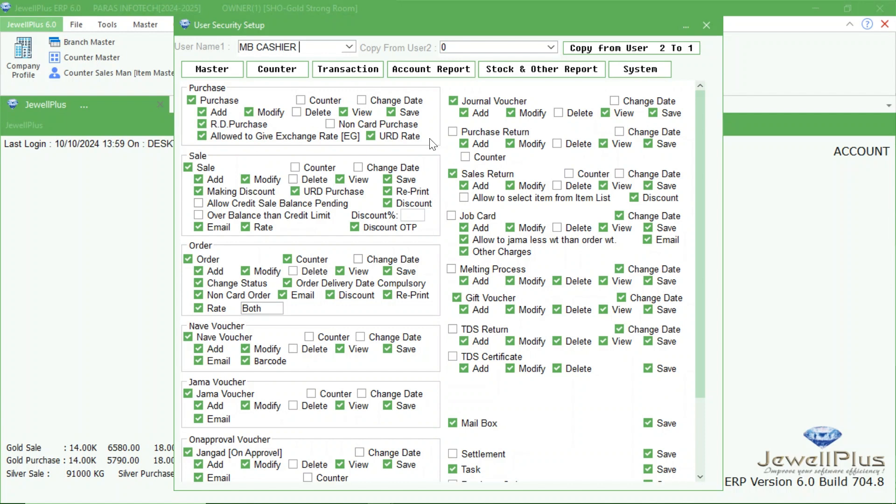
{"action": "left_click", "coordinate": [330, 124]}
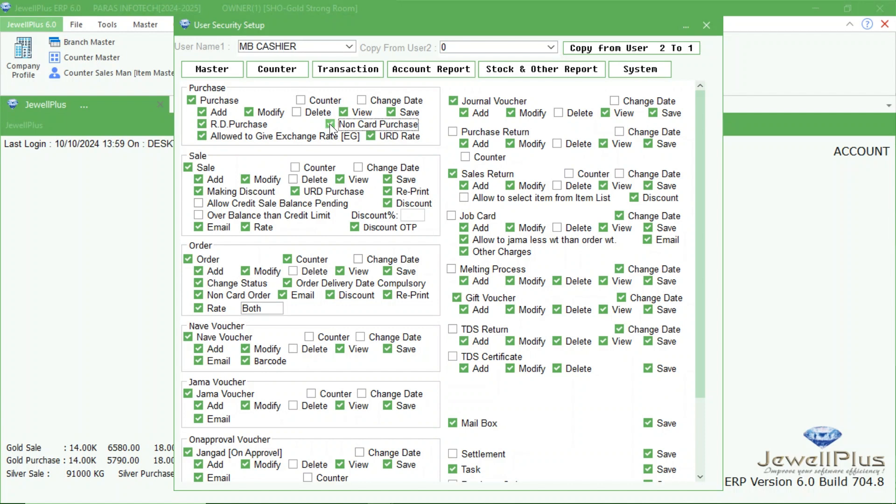
{"action": "left_click", "coordinate": [330, 124]}
Try out the Order type restriction in the Order voucher permissions and set it back to Both
{"action": "left_click", "coordinate": [265, 305]}
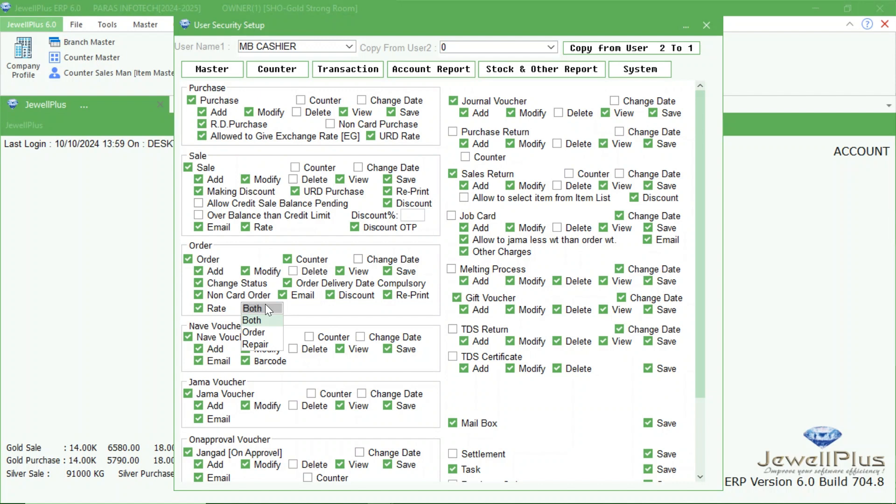
{"action": "left_click", "coordinate": [256, 332]}
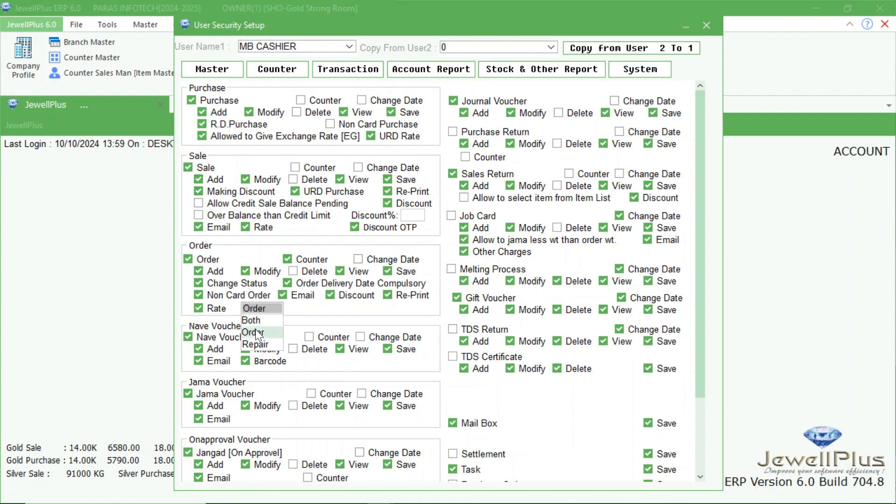
{"action": "left_click", "coordinate": [273, 307]}
{"action": "left_click", "coordinate": [275, 309]}
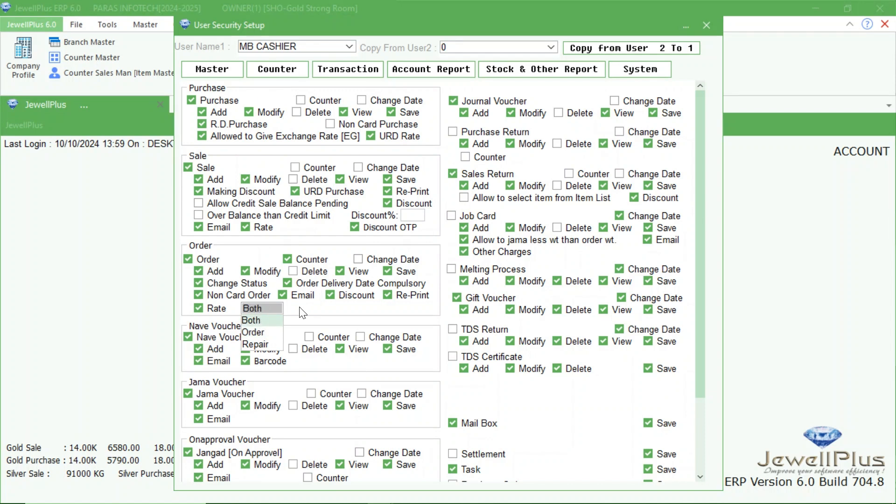
{"action": "left_click", "coordinate": [259, 319]}
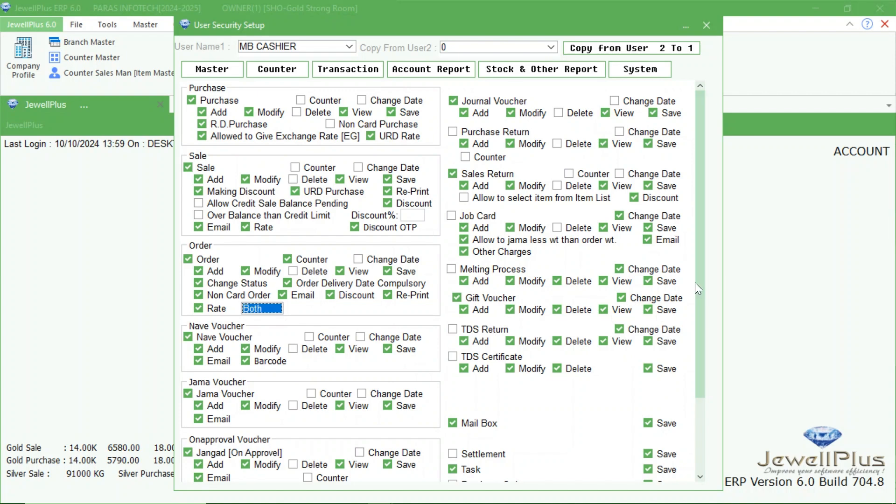
{"action": "left_click_drag", "start_coordinate": [698, 359], "coordinate": [704, 420]}
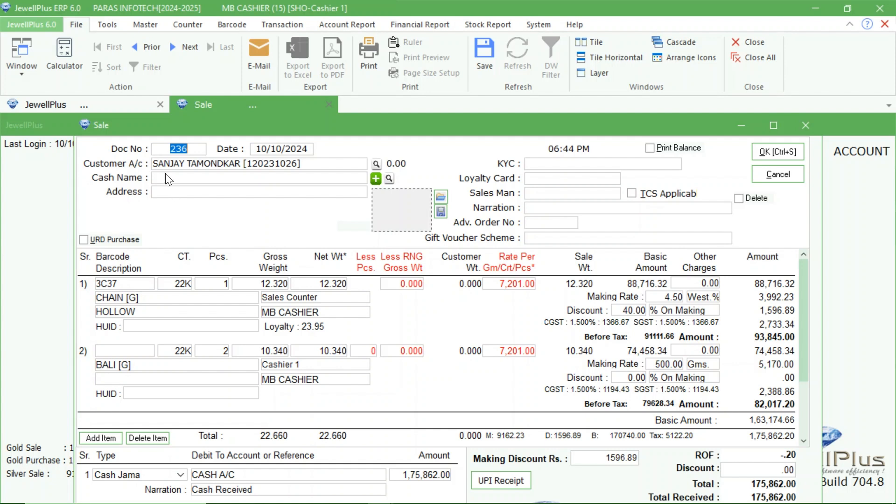
Close sale document 236 and load its first item into a Sale Return using sale bill number 236-1
{"action": "left_click", "coordinate": [185, 178]}
{"action": "left_click", "coordinate": [805, 126]}
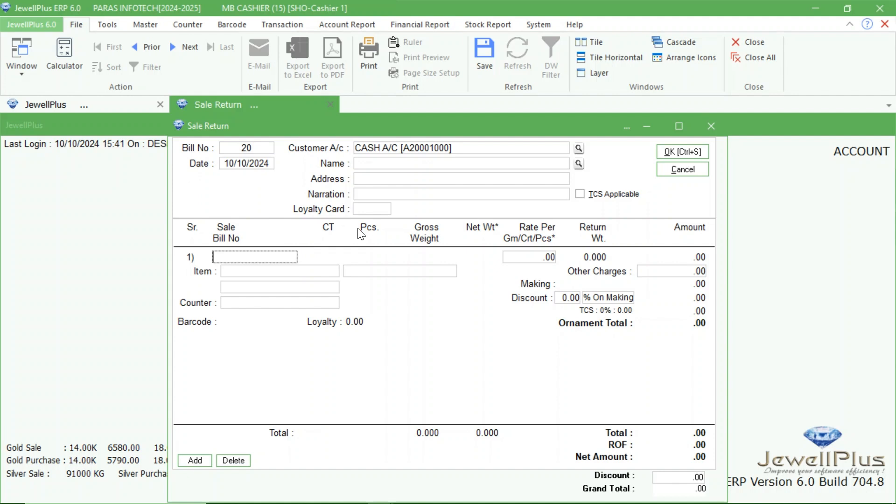
{"action": "type", "text": "236-1"}
{"action": "key", "text": "Return"}
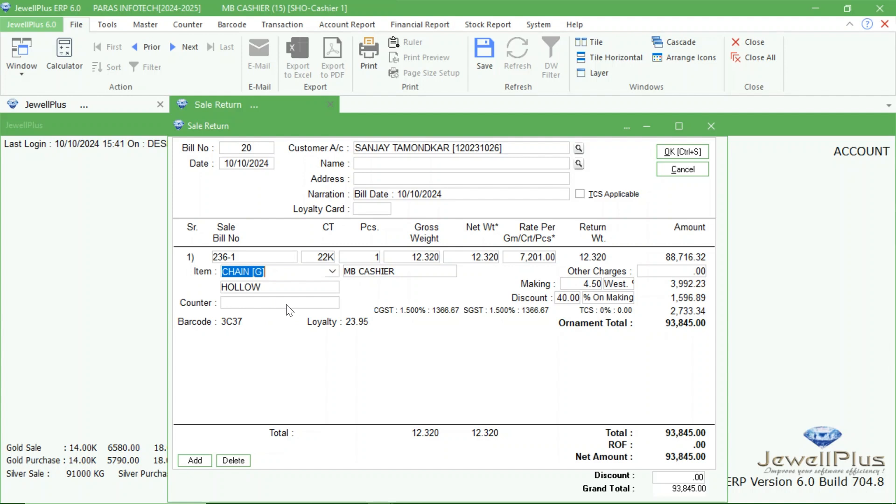
Try to add CHAIN [G] as a second Sale Return item without a sale bill number
{"action": "left_click", "coordinate": [192, 461]}
{"action": "left_click", "coordinate": [251, 354]}
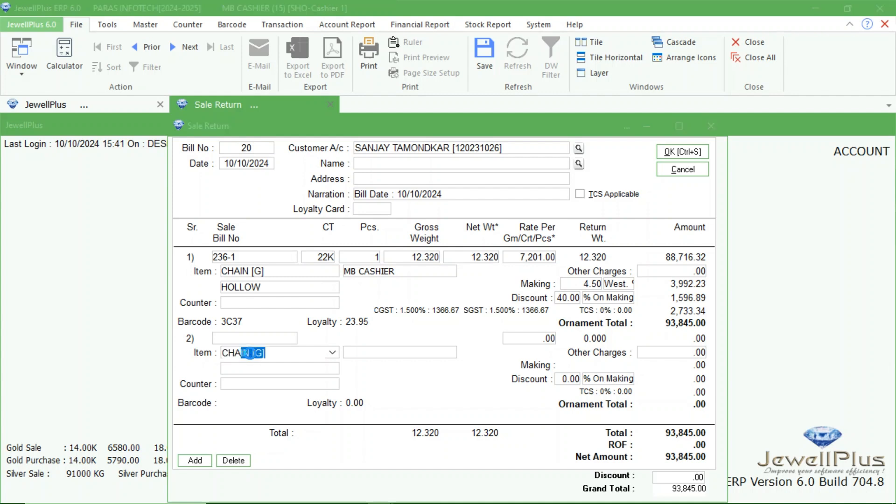
{"action": "key", "text": "Return"}
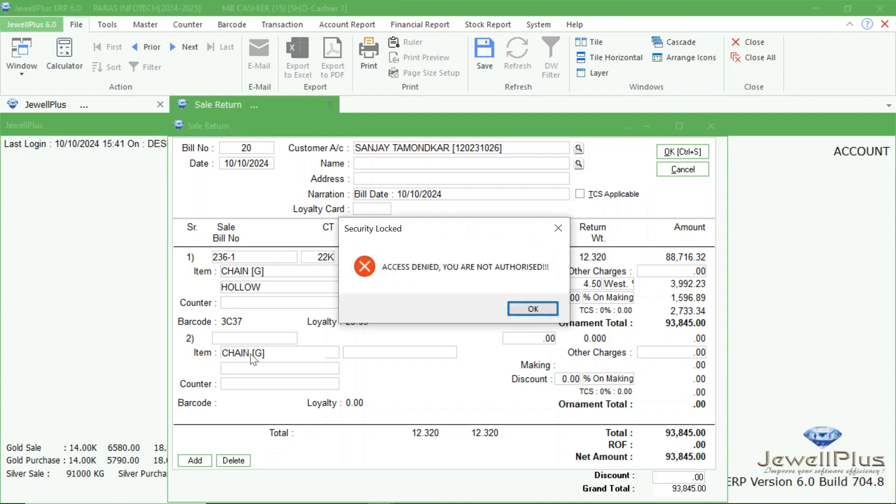
{"action": "left_click", "coordinate": [531, 306]}
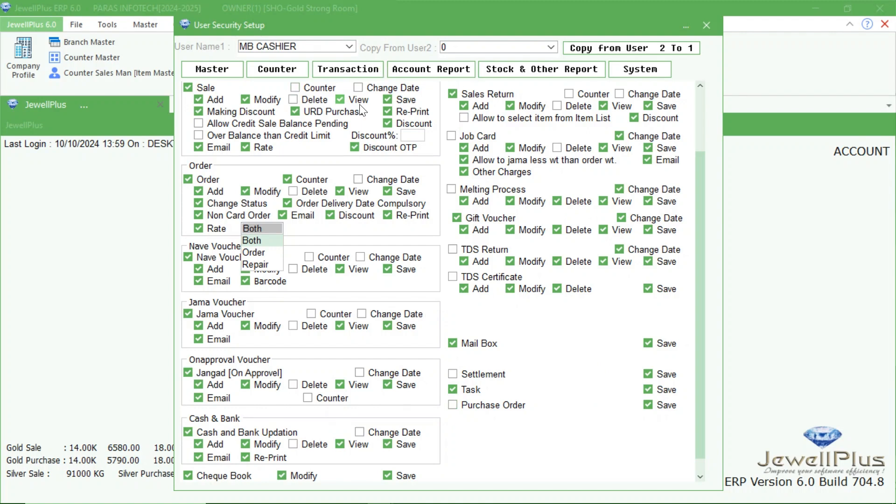
Review the MB CASHIER user's permissions for account reports and for stock and other reports
{"action": "left_click", "coordinate": [431, 69]}
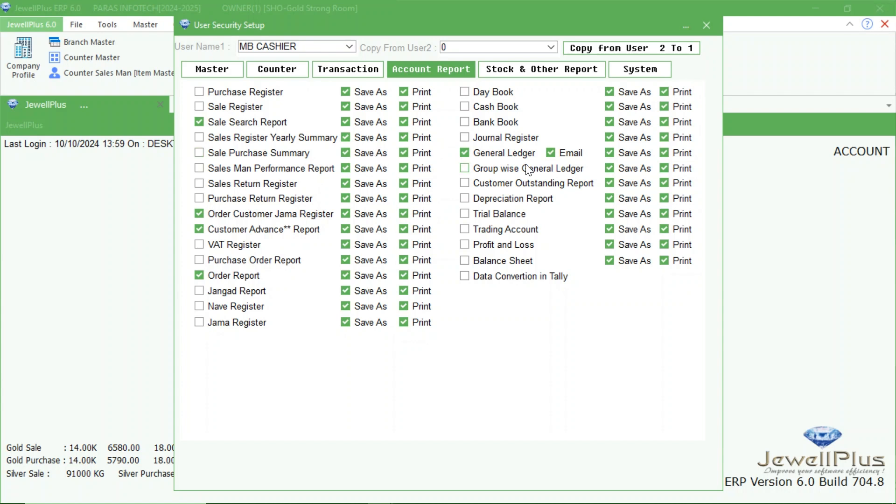
{"action": "left_click", "coordinate": [543, 69]}
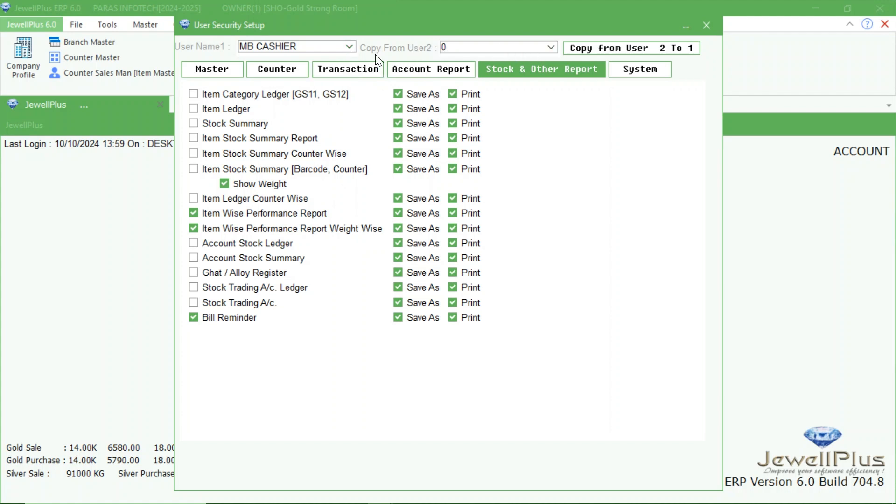
Copy the security profile of MB CASHIER to user S and confirm the copy
{"action": "left_click", "coordinate": [549, 48]}
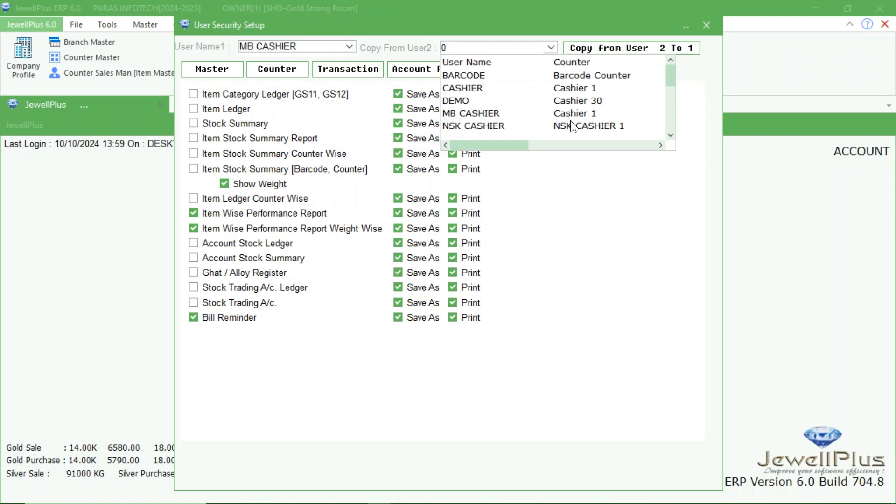
{"action": "left_click", "coordinate": [489, 114]}
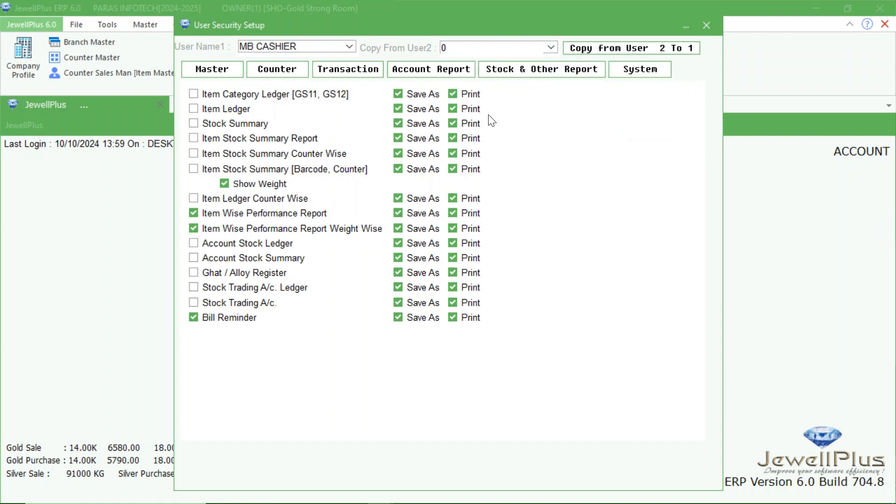
{"action": "left_click", "coordinate": [351, 47]}
{"action": "left_click_drag", "start_coordinate": [467, 68], "coordinate": [472, 153]}
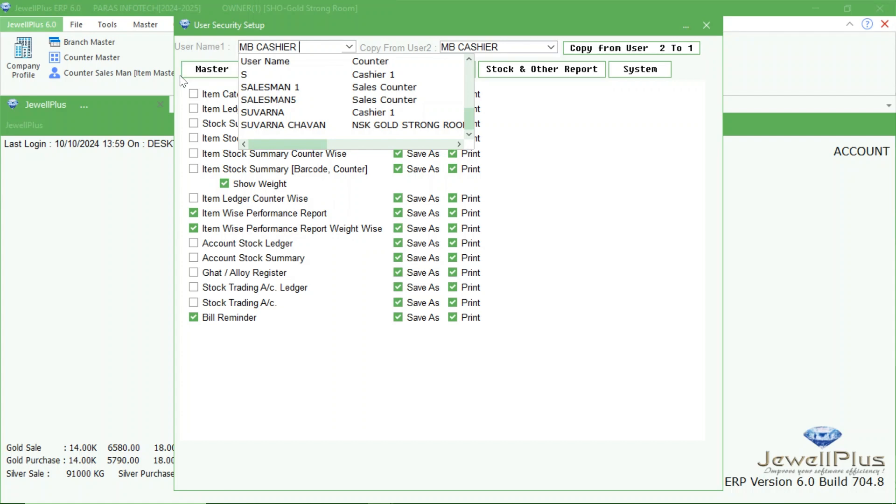
{"action": "left_click", "coordinate": [252, 79]}
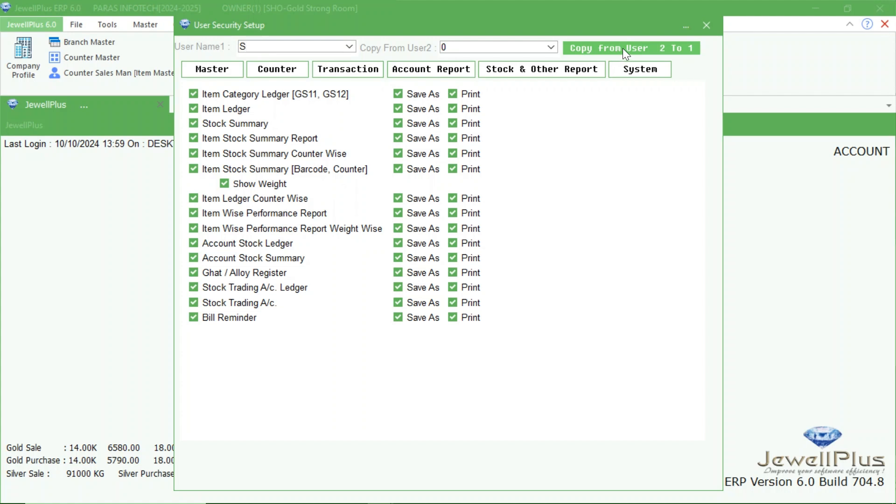
{"action": "left_click", "coordinate": [551, 48]}
{"action": "left_click", "coordinate": [470, 112]}
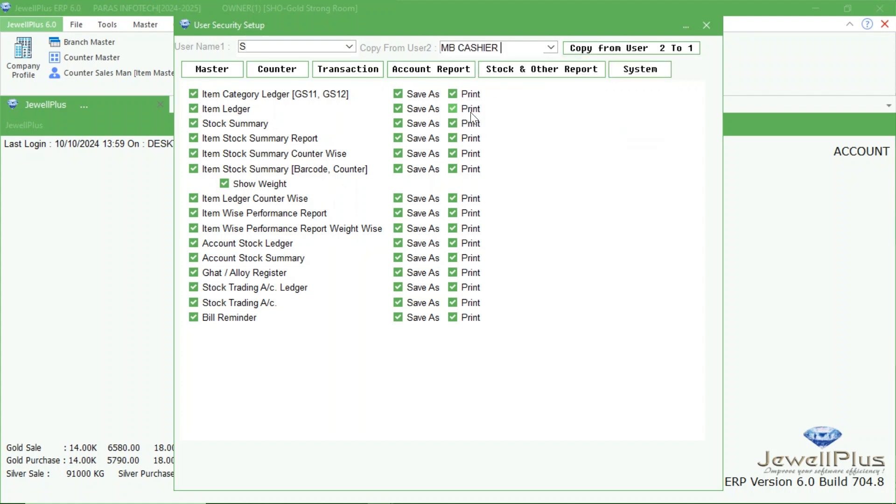
{"action": "left_click", "coordinate": [579, 48]}
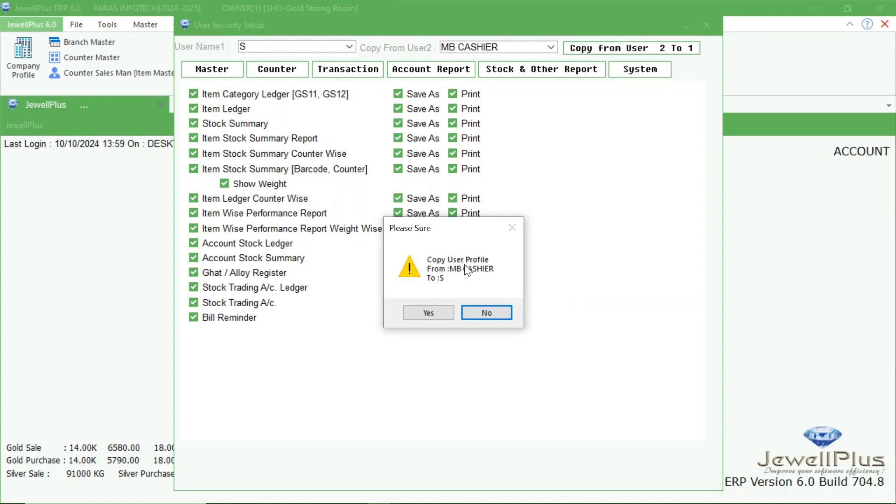
{"action": "left_click", "coordinate": [428, 314]}
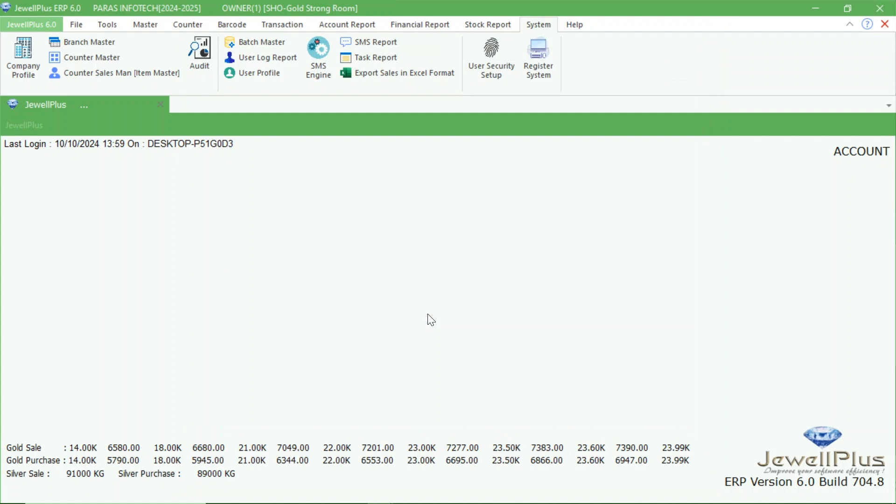